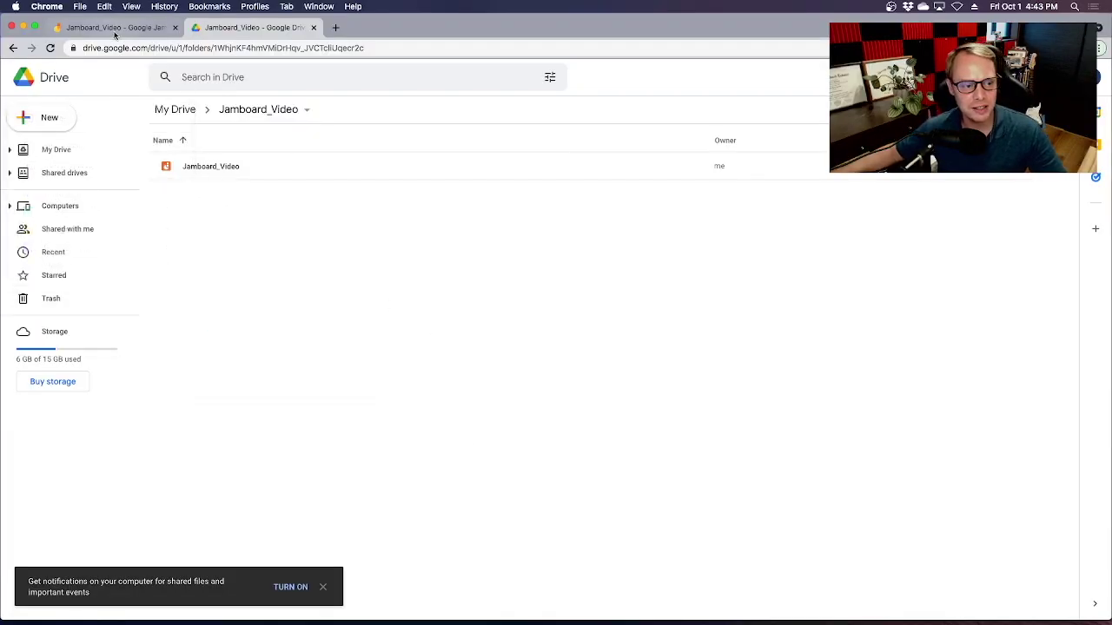
# Open the Jamboard_Video jam from its Drive folder and set the frame's background to plain white.
pyautogui.click(114, 30)
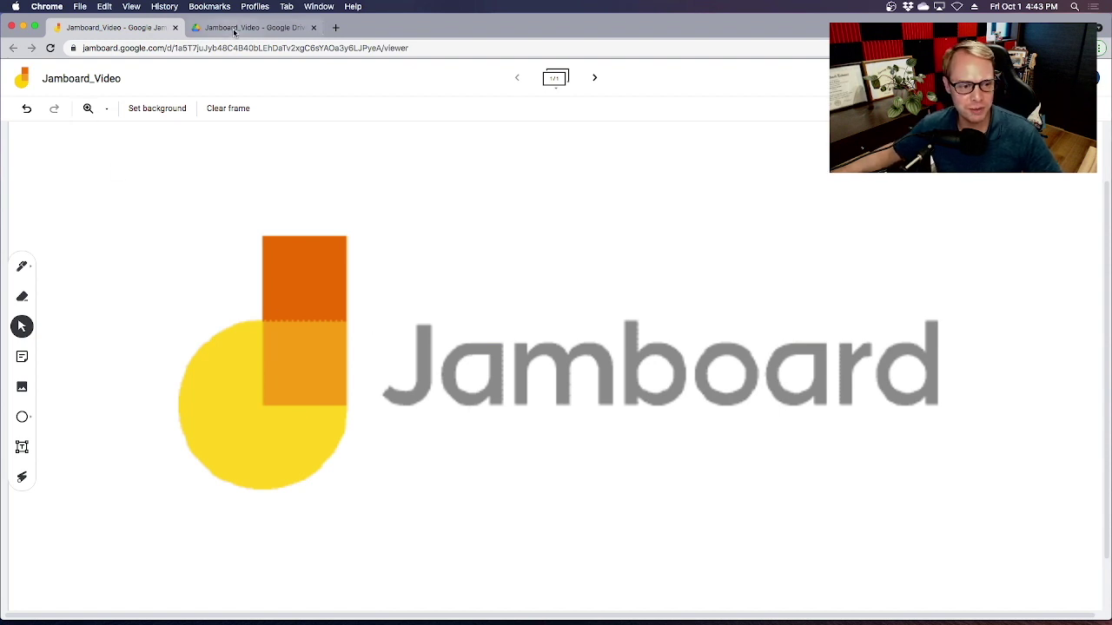
pyautogui.click(193, 33)
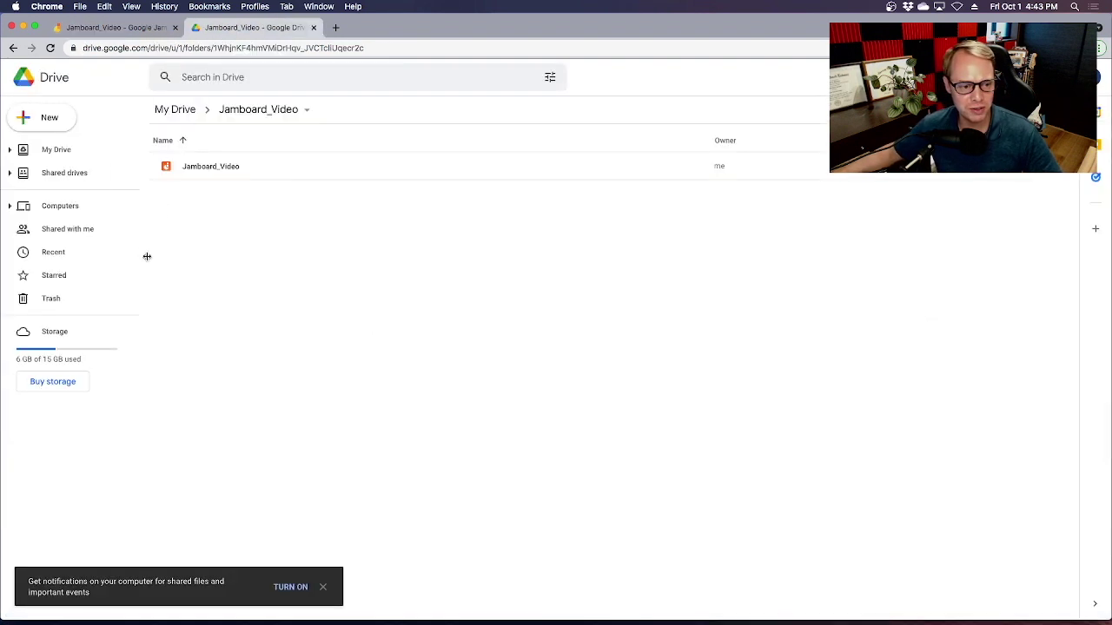
pyautogui.doubleClick(199, 168)
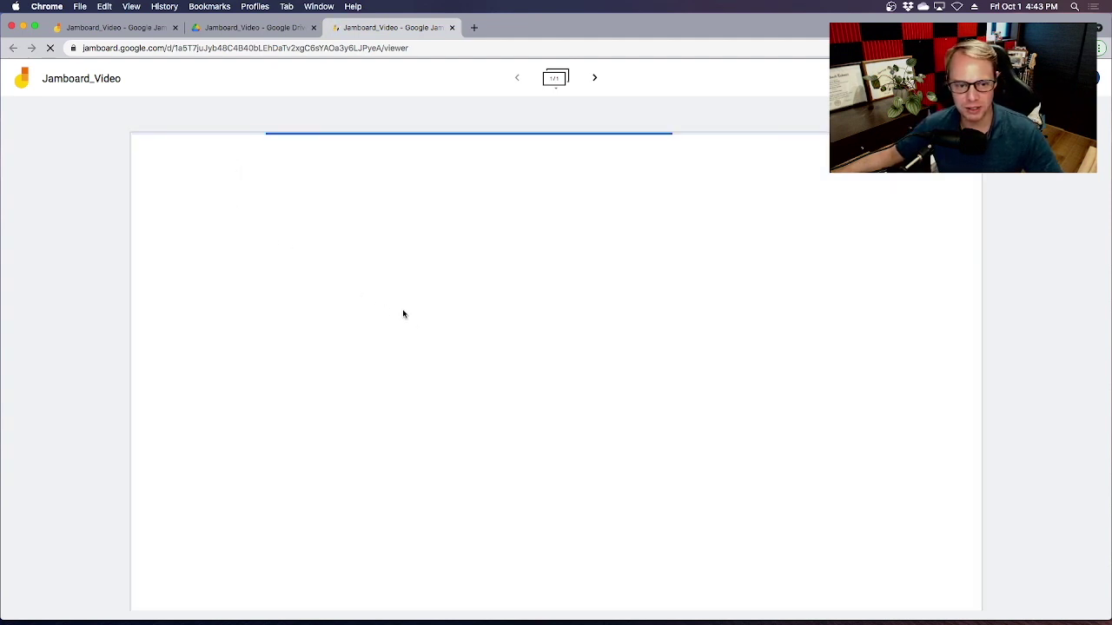
pyautogui.click(140, 108)
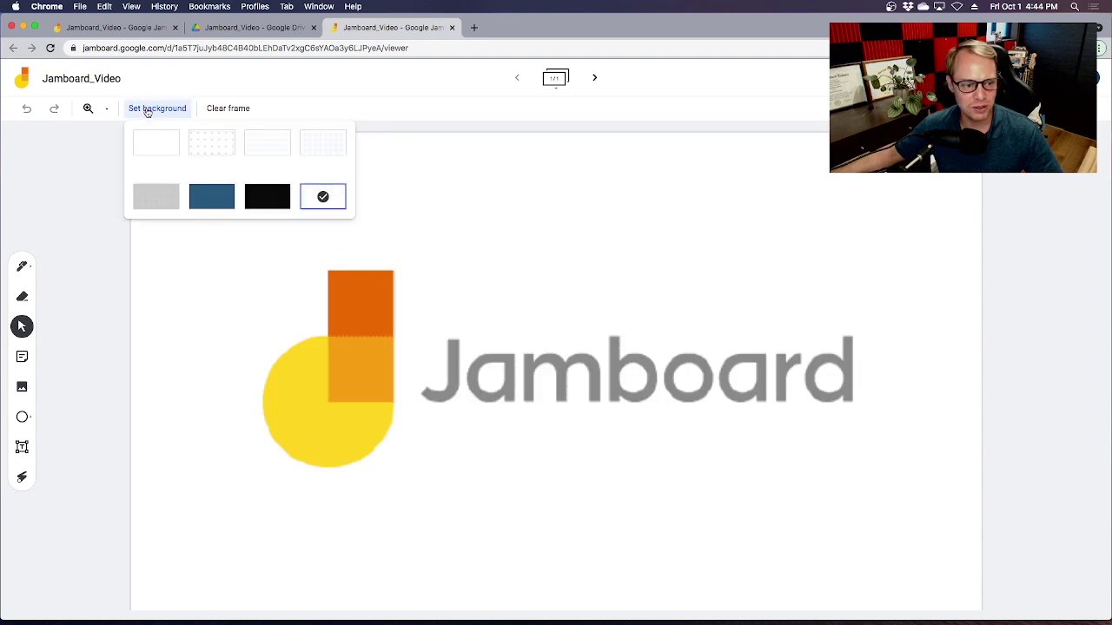
pyautogui.click(163, 155)
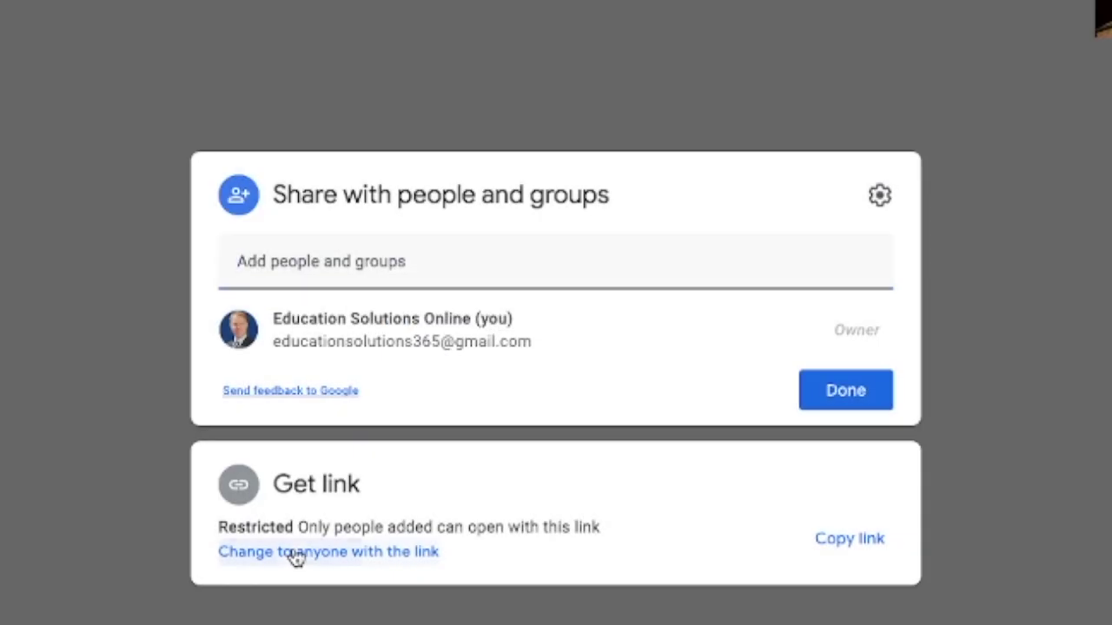
# Set the jam's link access to anyone with the link as Editor and copy the sharing link.
pyautogui.click(426, 434)
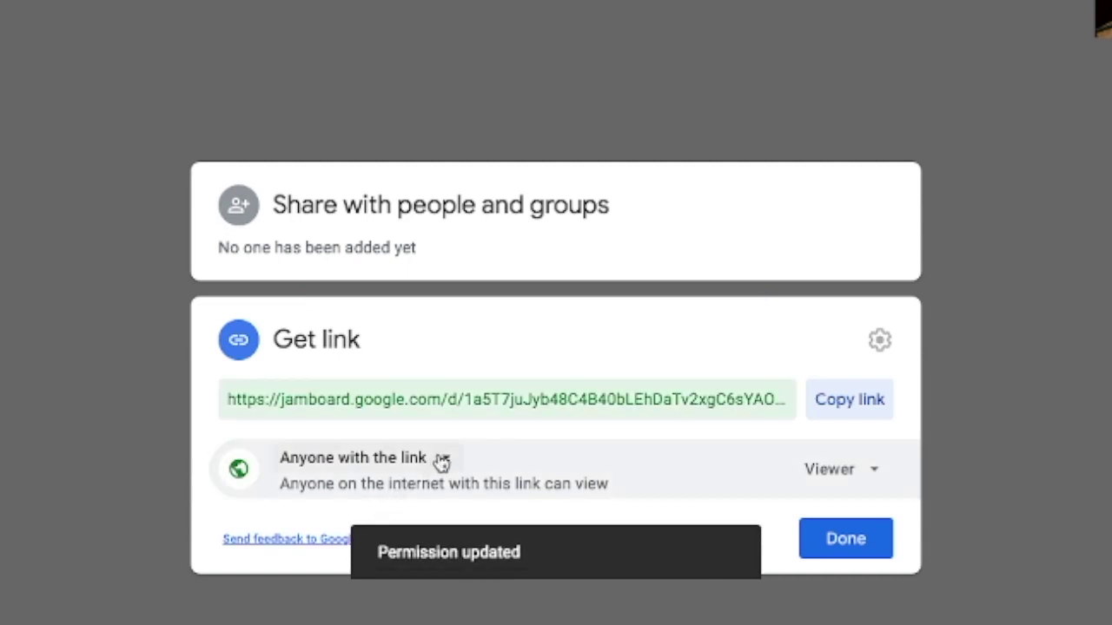
pyautogui.click(441, 460)
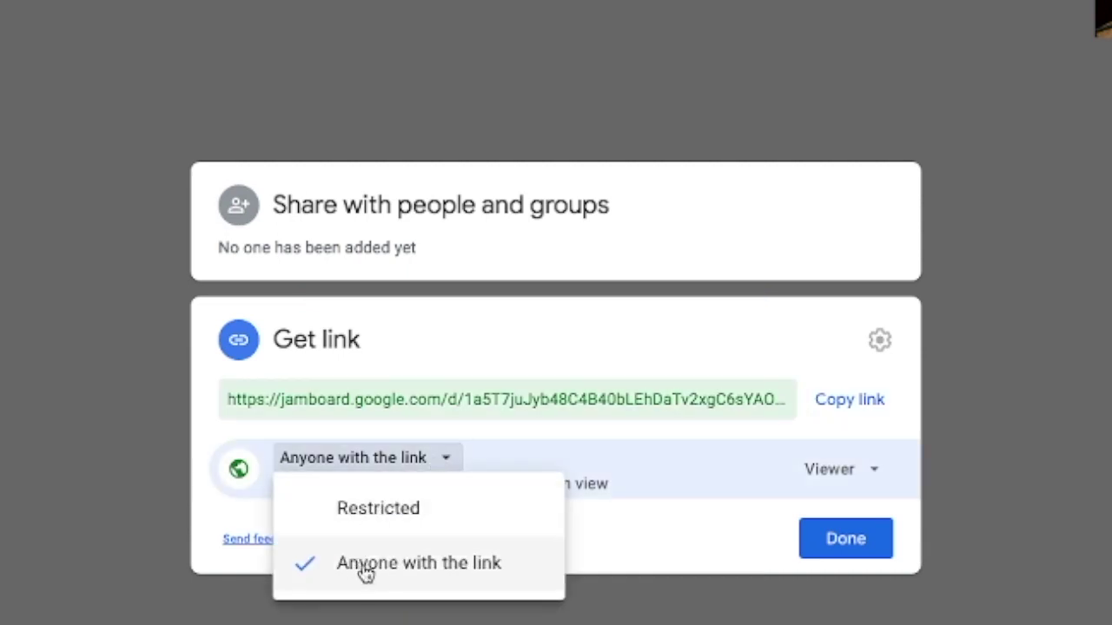
pyautogui.click(860, 472)
pyautogui.click(873, 591)
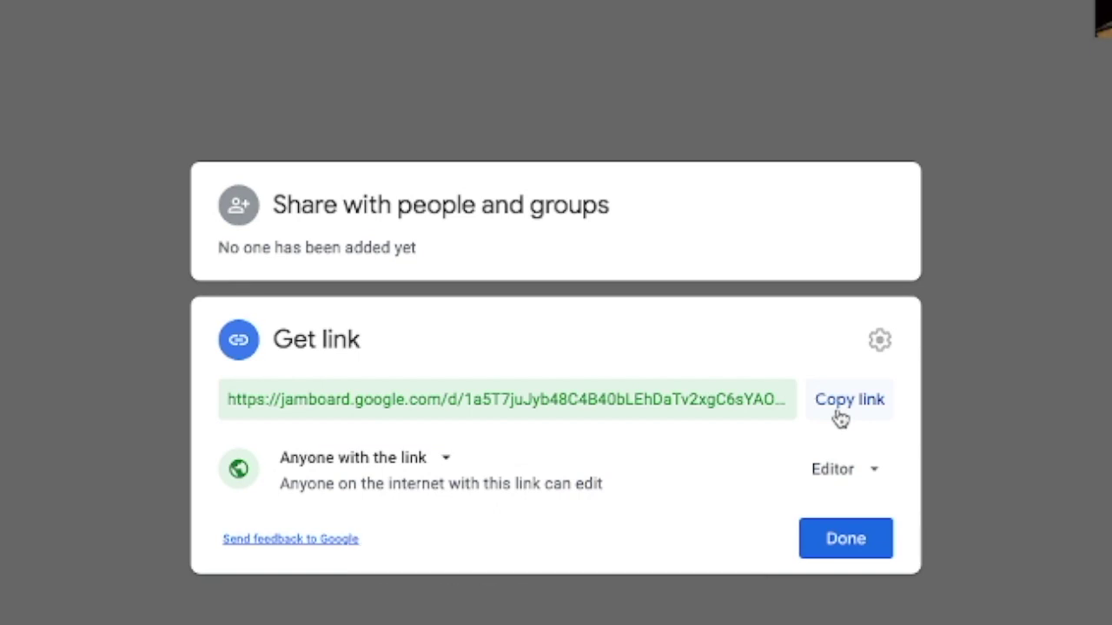
pyautogui.click(839, 406)
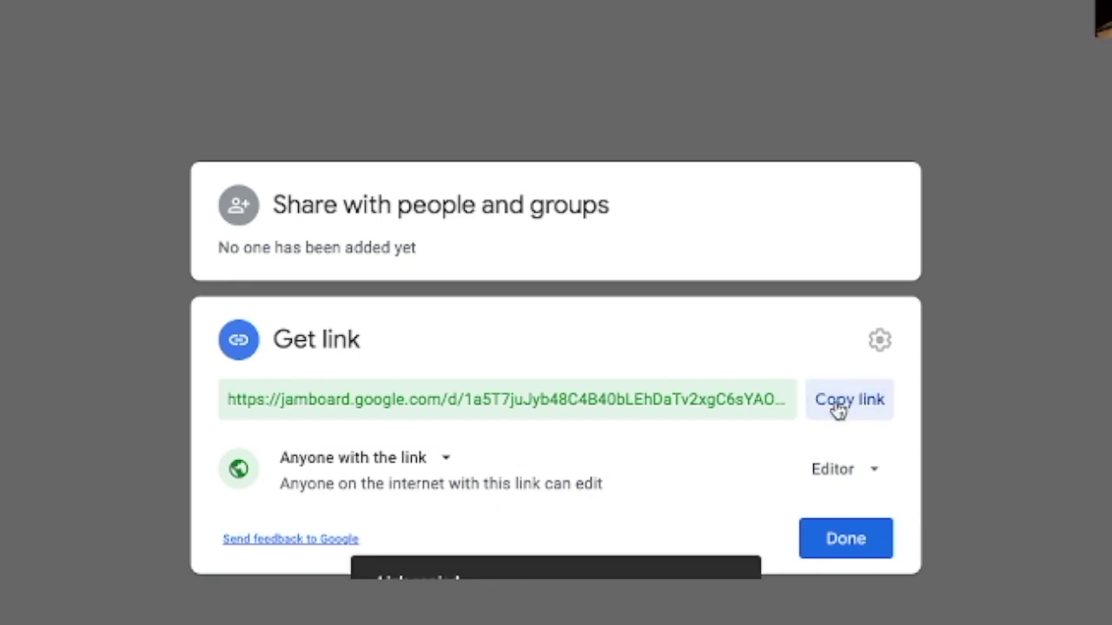
pyautogui.click(849, 545)
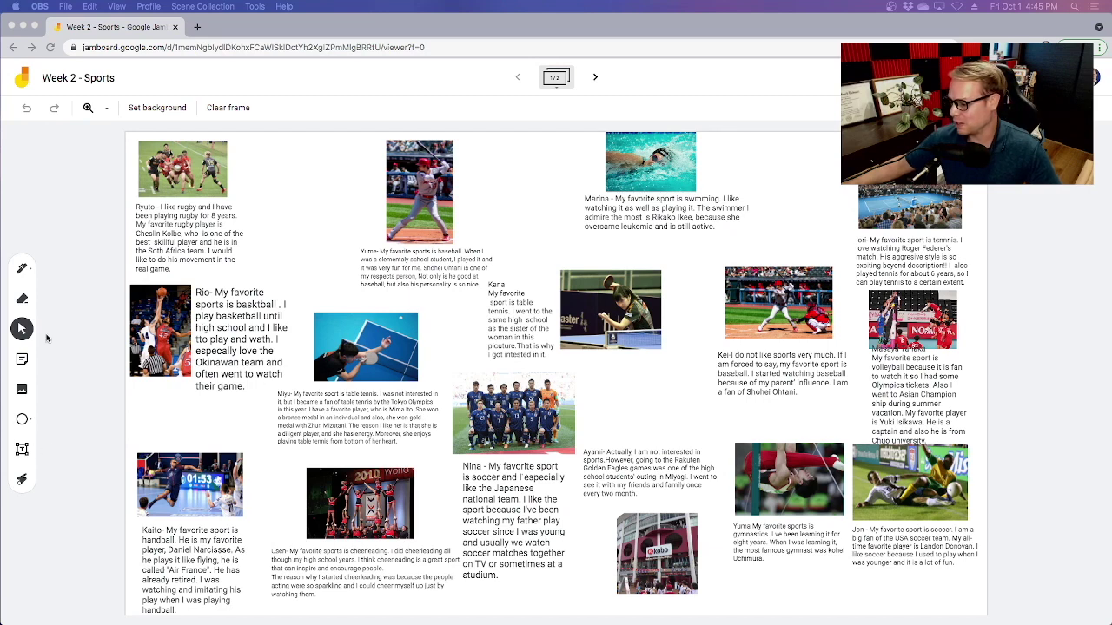
# Go through the pen, eraser, select and sticky note tools on the first frame of the Week 2 - Sports jam.
pyautogui.click(22, 271)
pyautogui.click(23, 270)
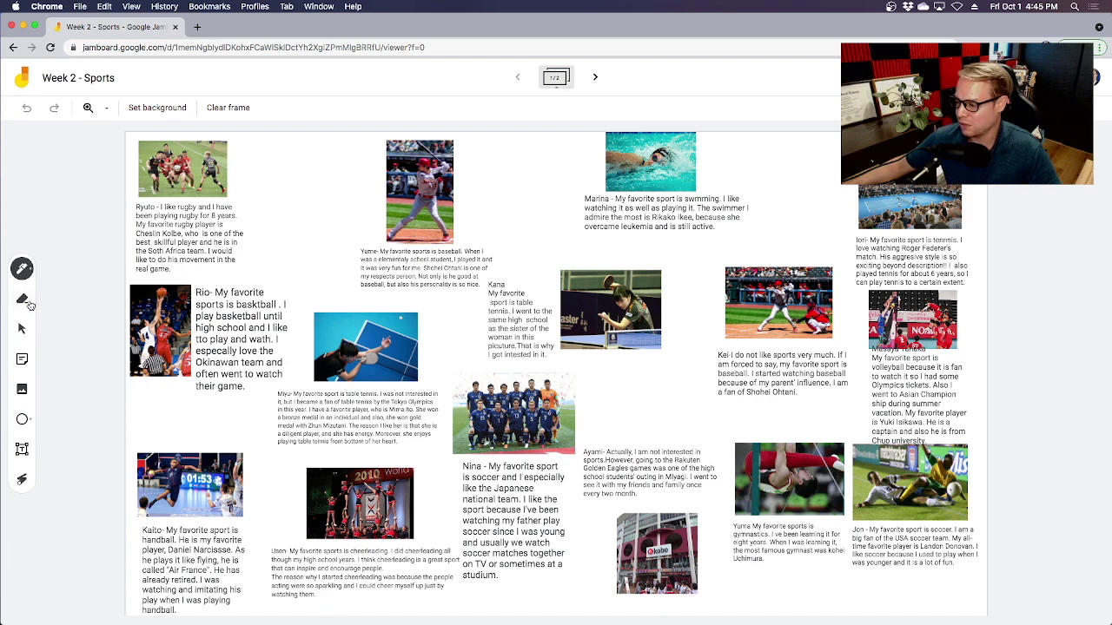
pyautogui.click(23, 299)
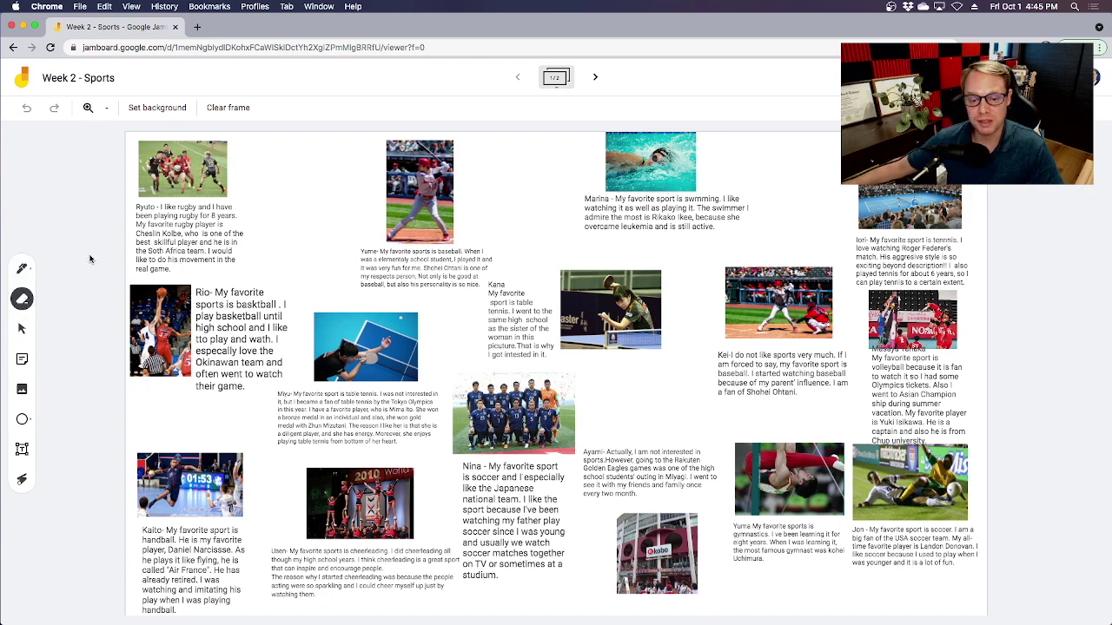
pyautogui.click(22, 328)
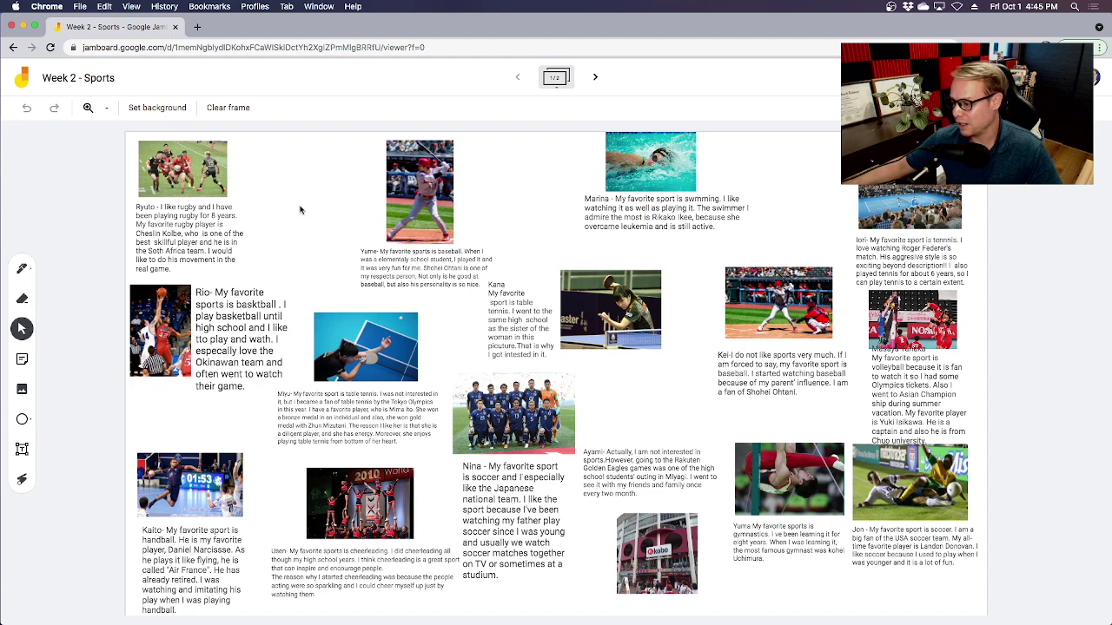
pyautogui.click(179, 177)
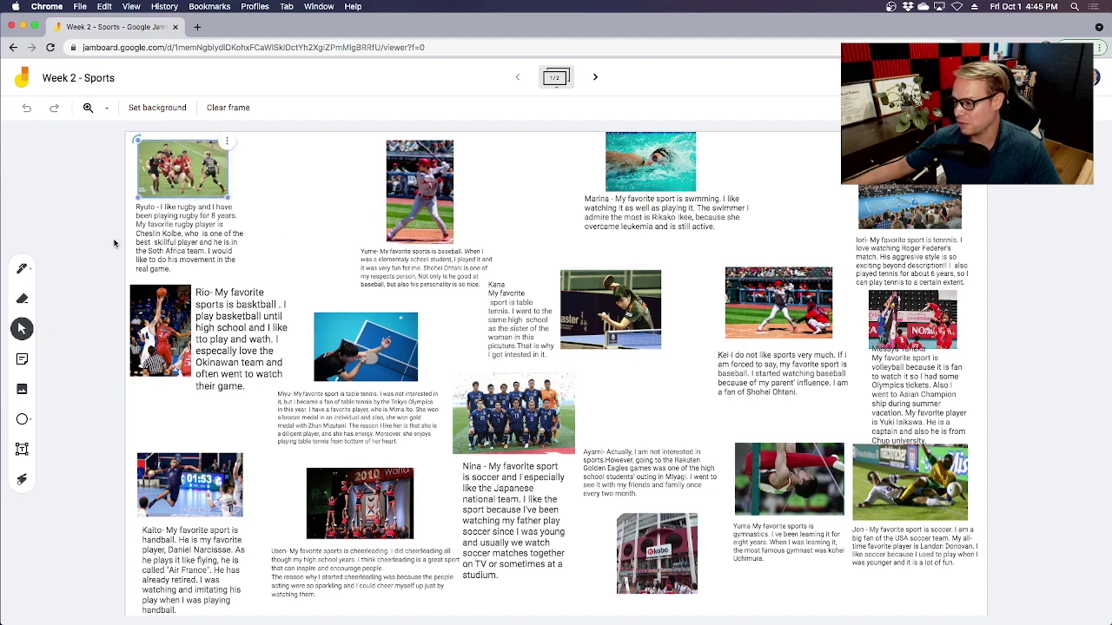
pyautogui.click(22, 359)
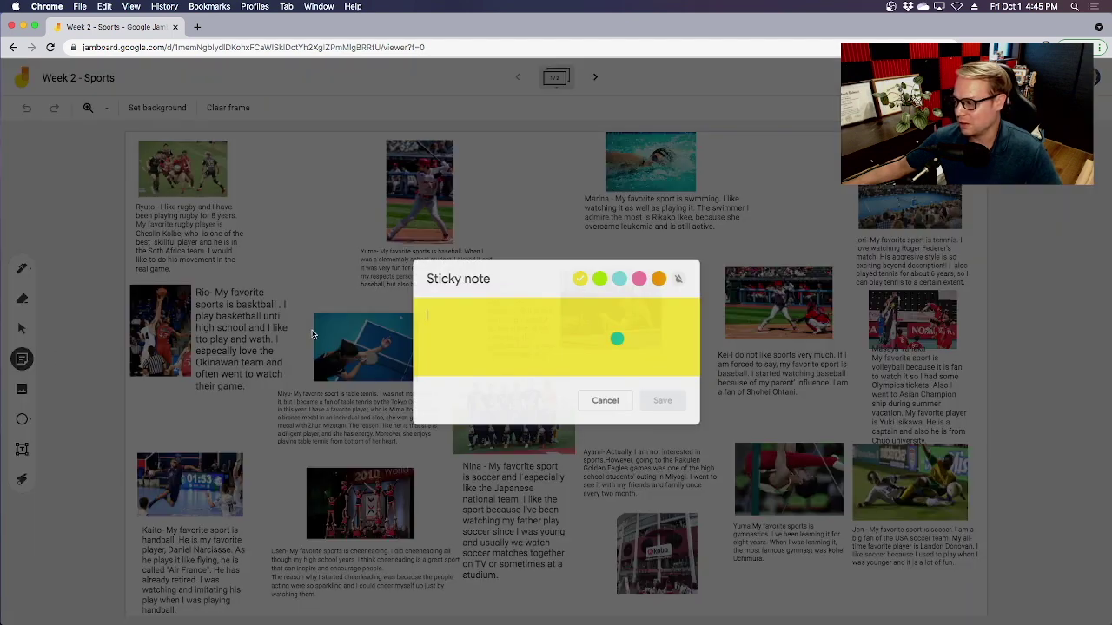
pyautogui.click(604, 401)
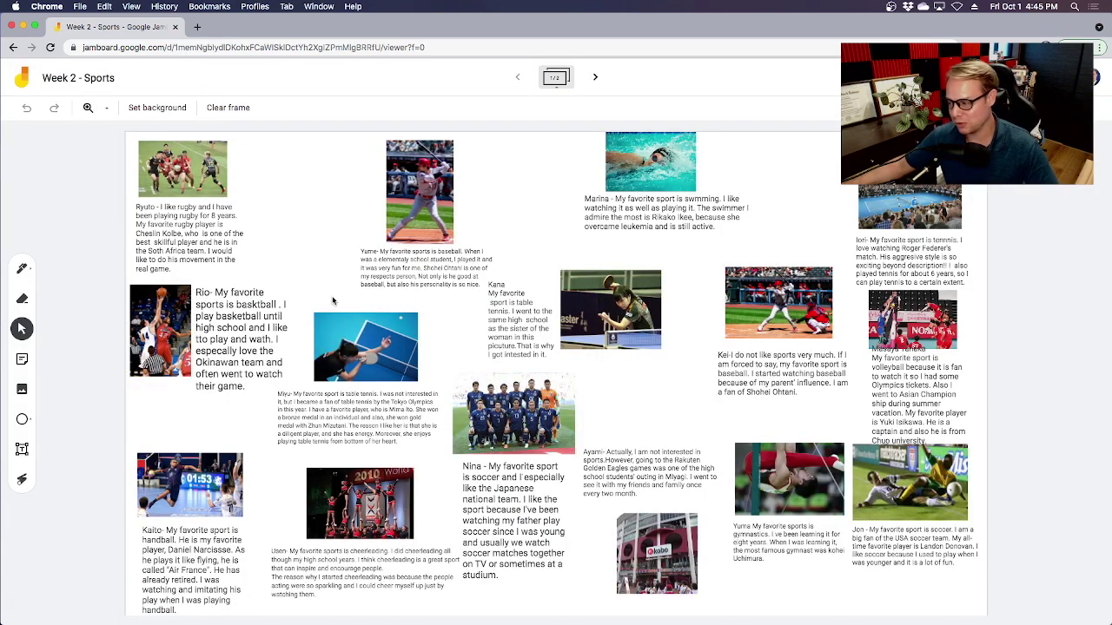
# Search Google Images for soccer to add a picture and select the photo of the ball in front of a goal.
pyautogui.click(23, 392)
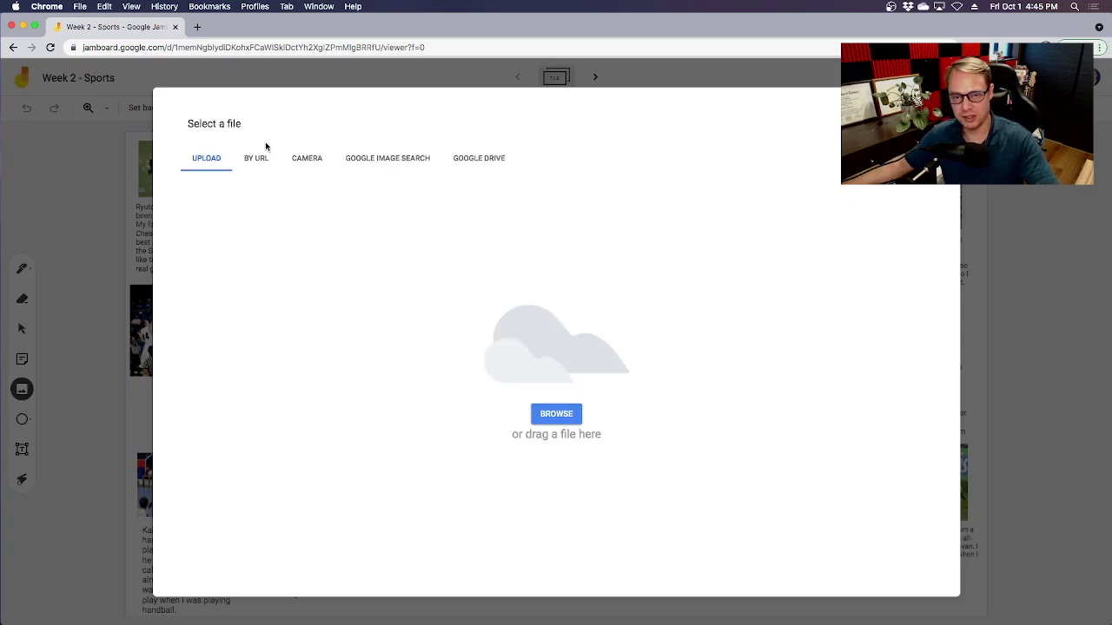
pyautogui.click(412, 159)
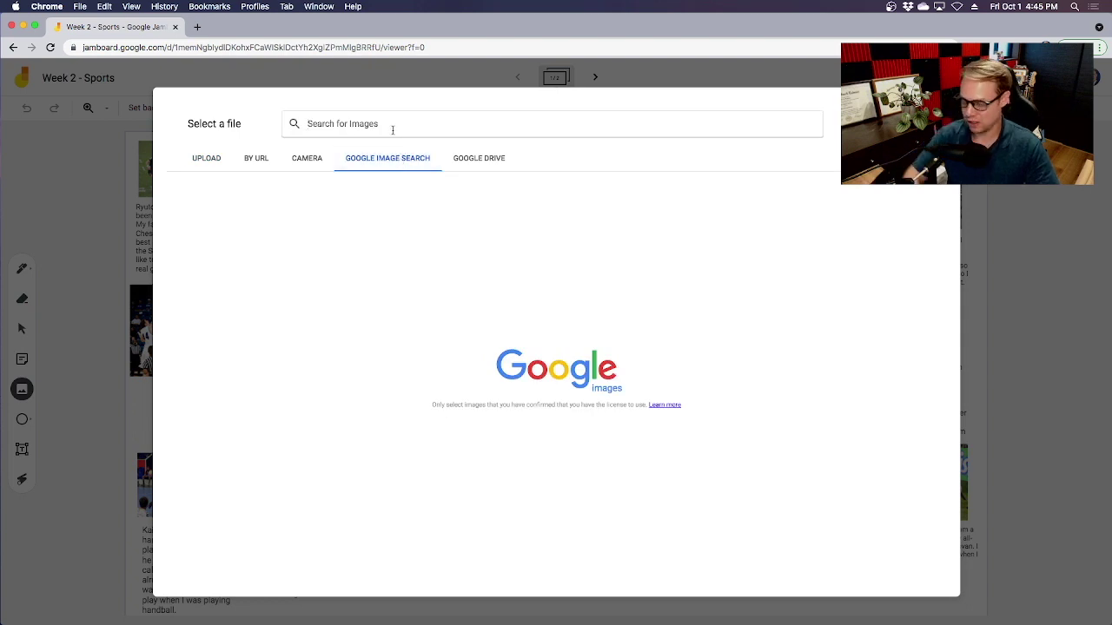
pyautogui.click(393, 127)
pyautogui.write('socceer')
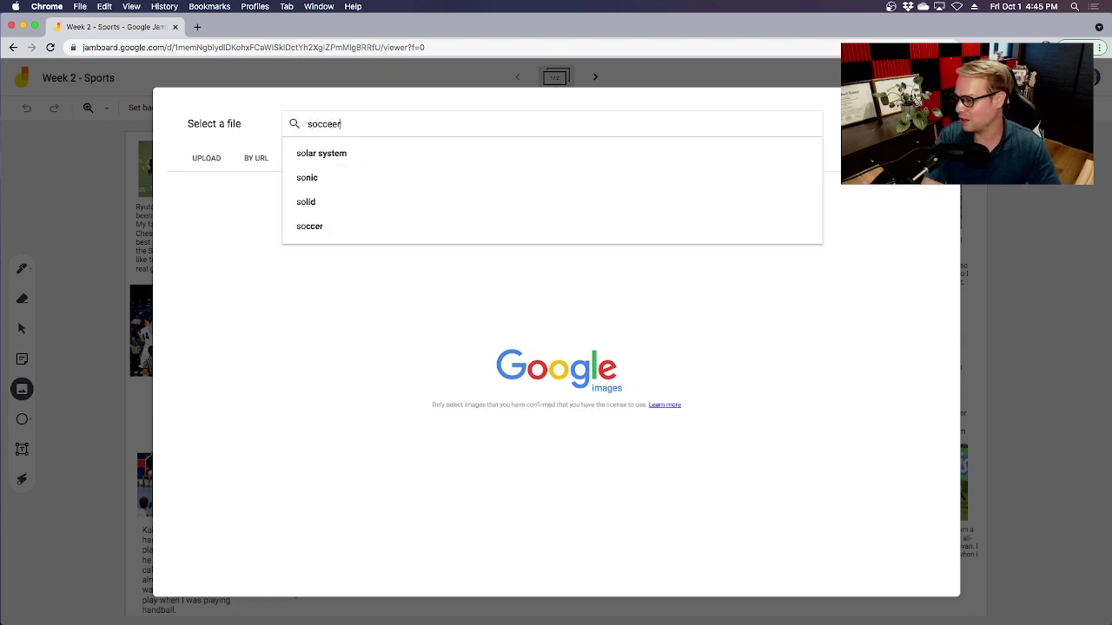
pyautogui.press('BackSpace')
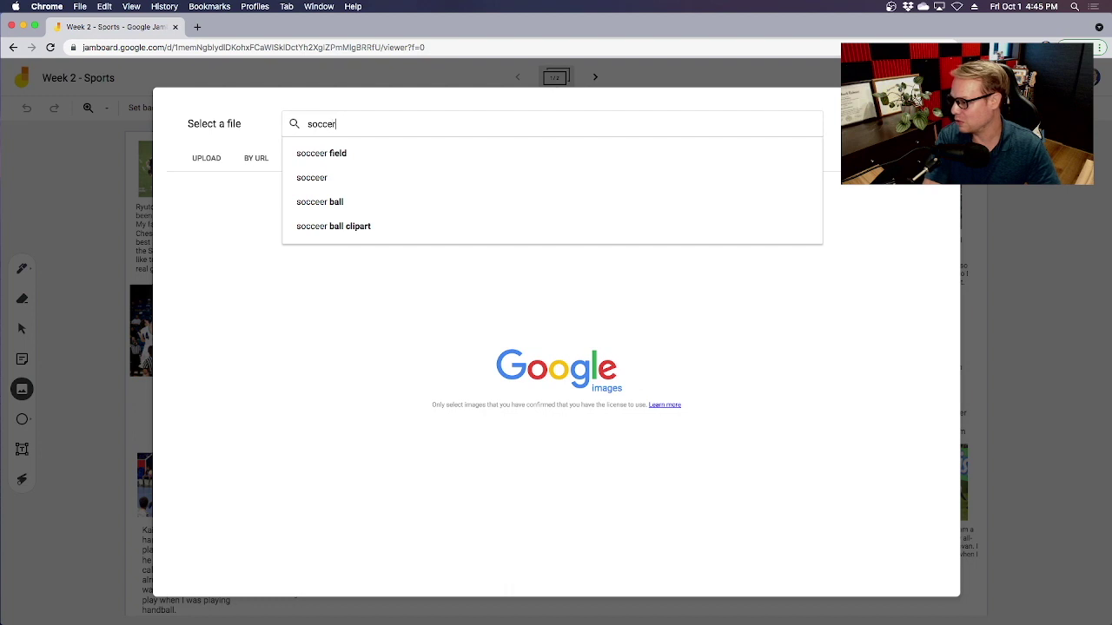
pyautogui.write('r')
pyautogui.press('Return')
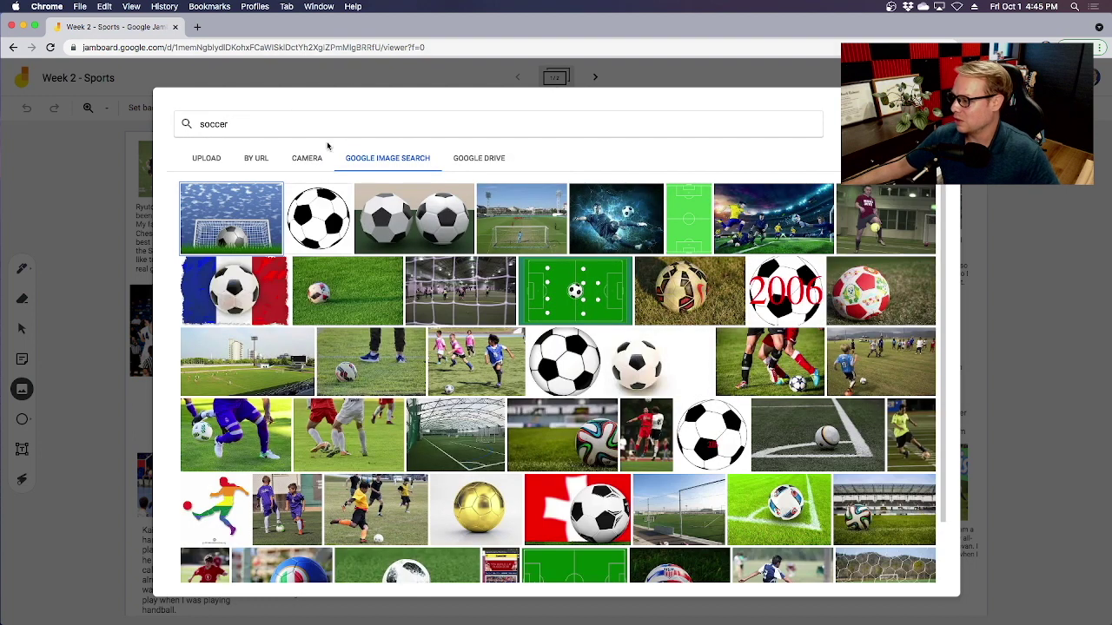
pyautogui.click(233, 224)
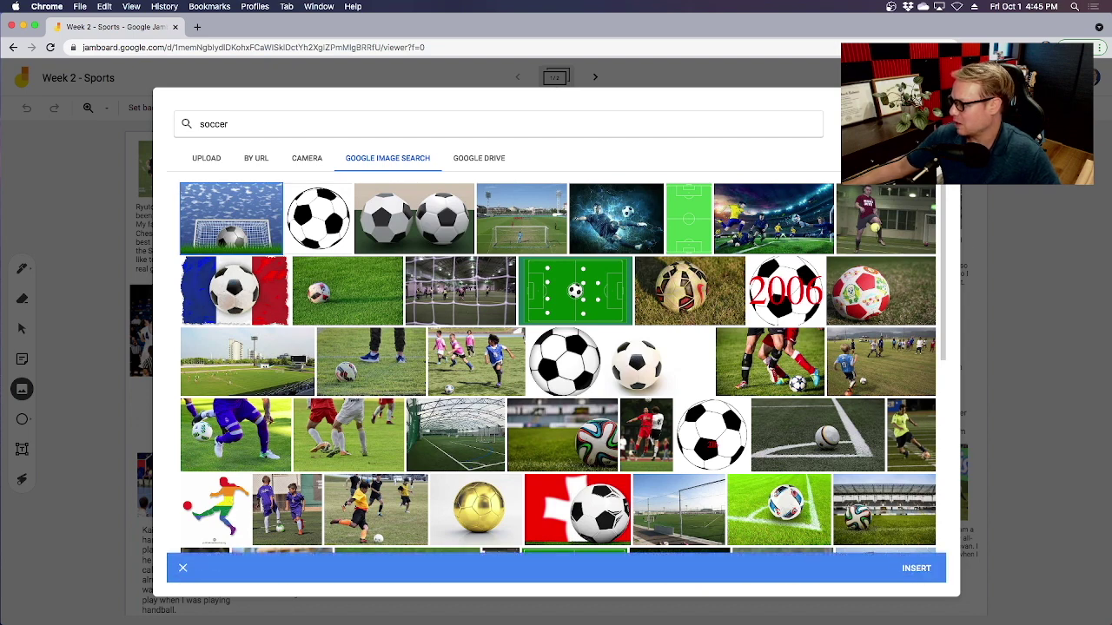
pyautogui.press('Escape')
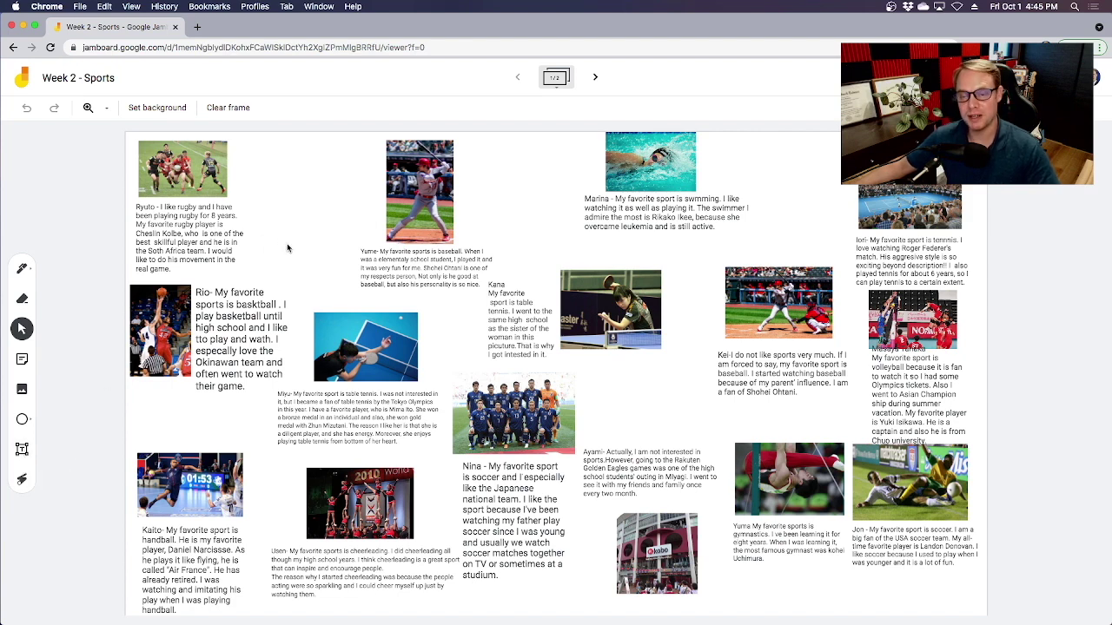
# Circle the baseball player entry with the laser pointer and point to the soccer team entry.
pyautogui.click(19, 479)
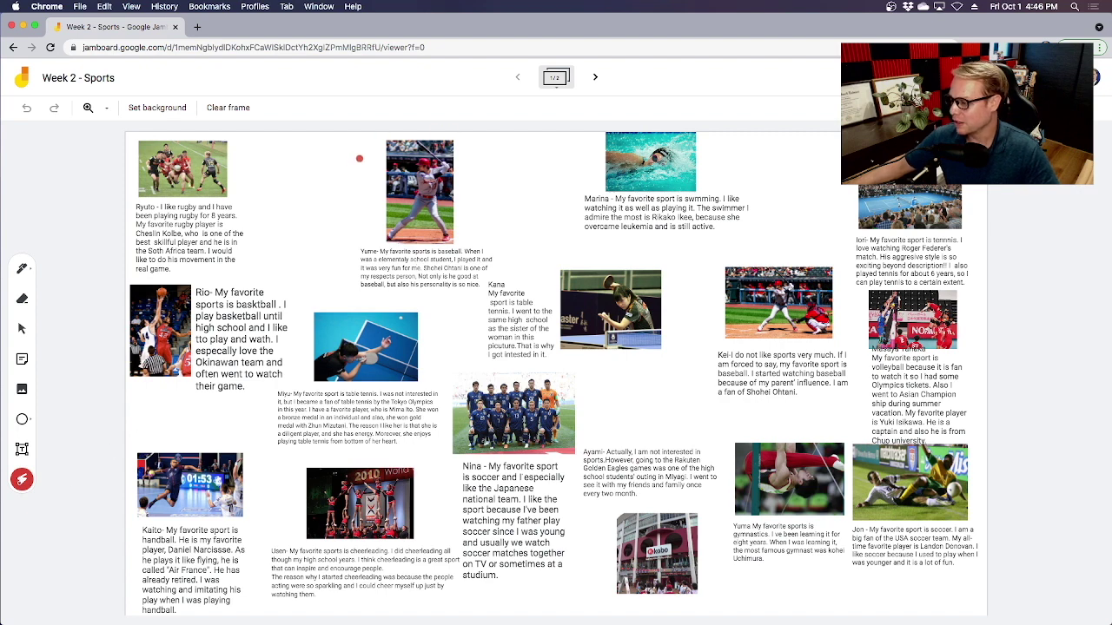
pyautogui.moveTo(349, 170)
pyautogui.mouseDown()
pyautogui.moveTo(303, 228)
pyautogui.moveTo(304, 273)
pyautogui.mouseUp()
pyautogui.moveTo(470, 296); pyautogui.dragTo(311, 300)
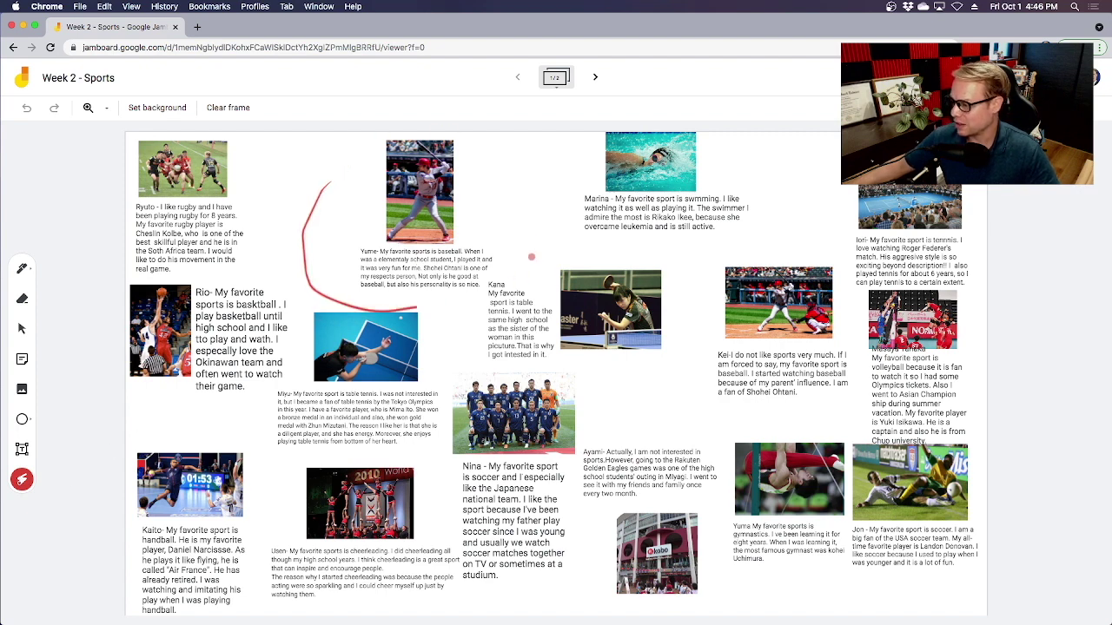
pyautogui.moveTo(466, 298)
pyautogui.mouseDown()
pyautogui.moveTo(520, 280)
pyautogui.moveTo(512, 214)
pyautogui.moveTo(408, 161)
pyautogui.moveTo(326, 192)
pyautogui.mouseUp()
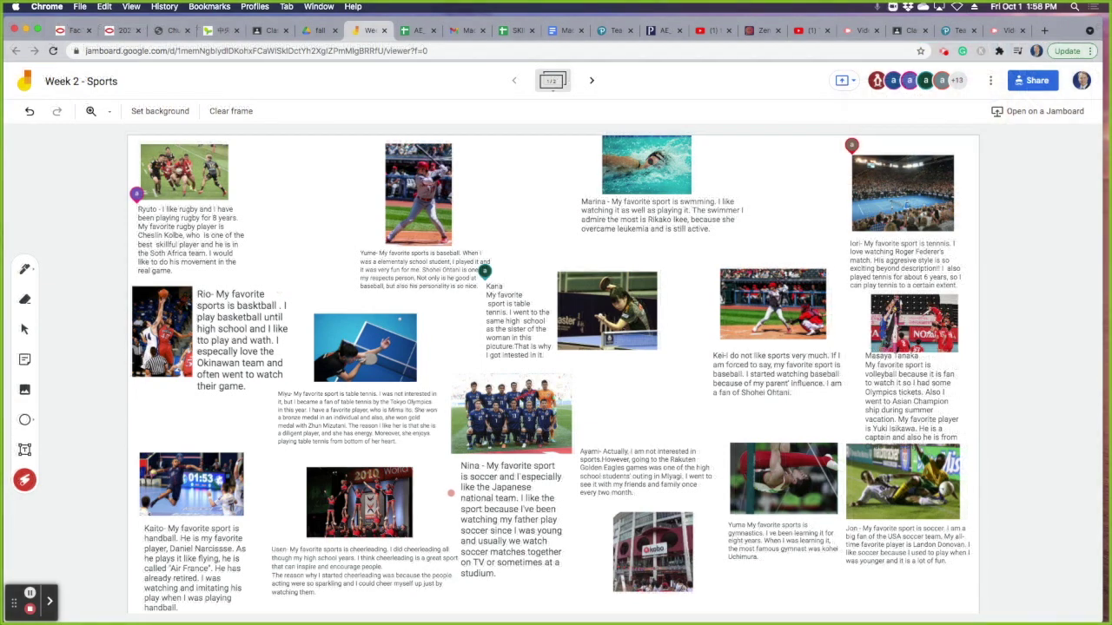
pyautogui.moveTo(570, 450)
pyautogui.mouseDown()
pyautogui.moveTo(476, 563)
pyautogui.moveTo(454, 486)
pyautogui.moveTo(539, 579)
pyautogui.moveTo(560, 453)
pyautogui.mouseUp()
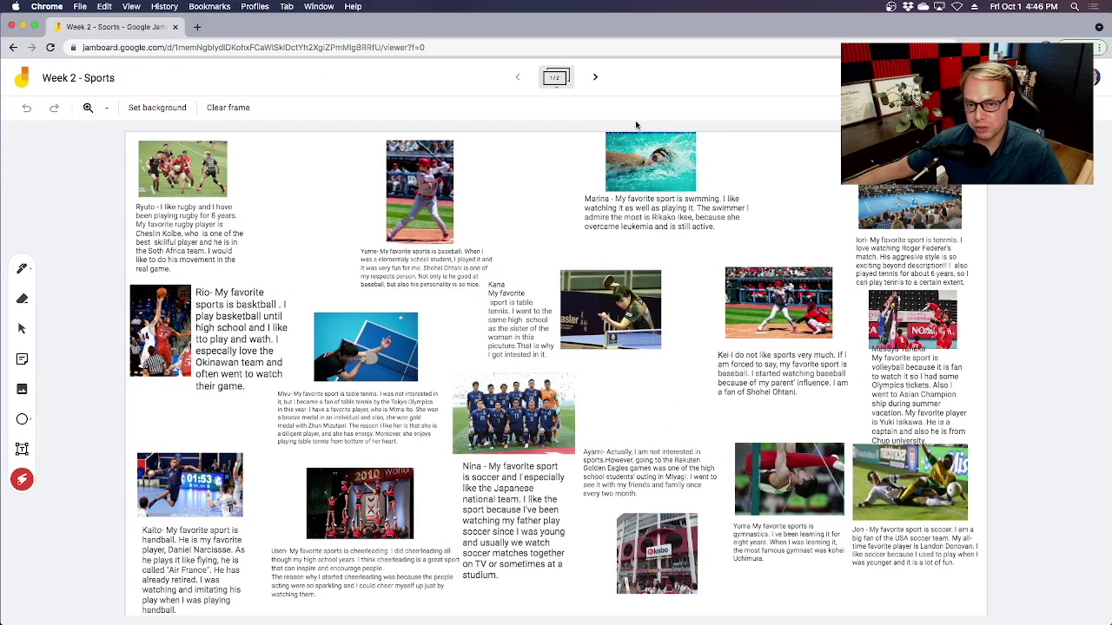
# Delete the soccer match photo and its "Type your explanation here" text from the second frame and return to the first frame.
pyautogui.click(593, 78)
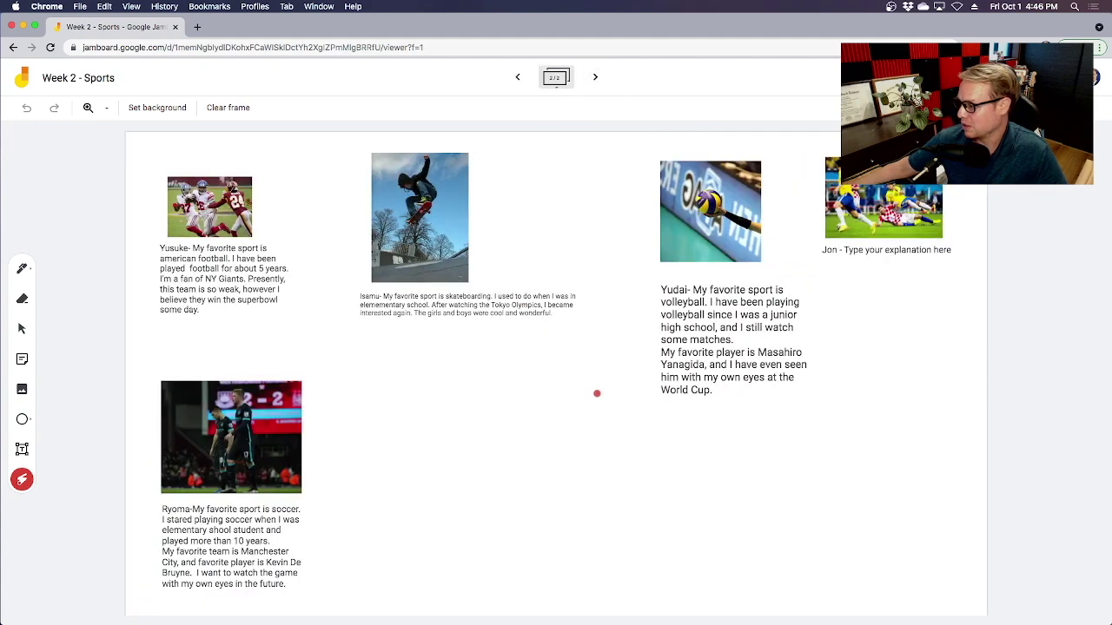
pyautogui.click(517, 77)
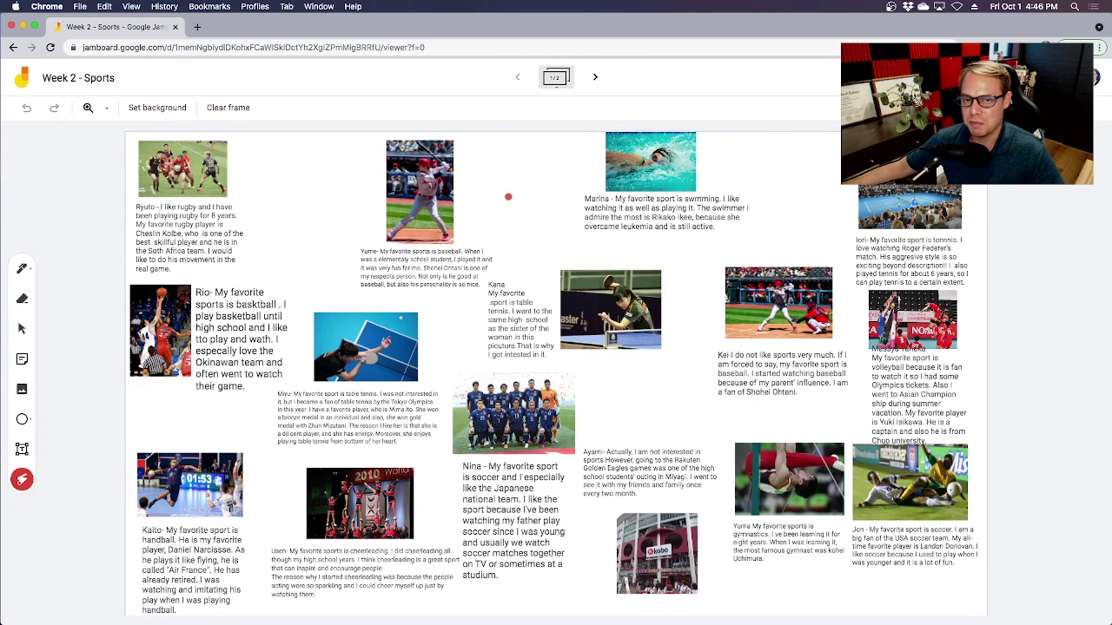
pyautogui.click(595, 77)
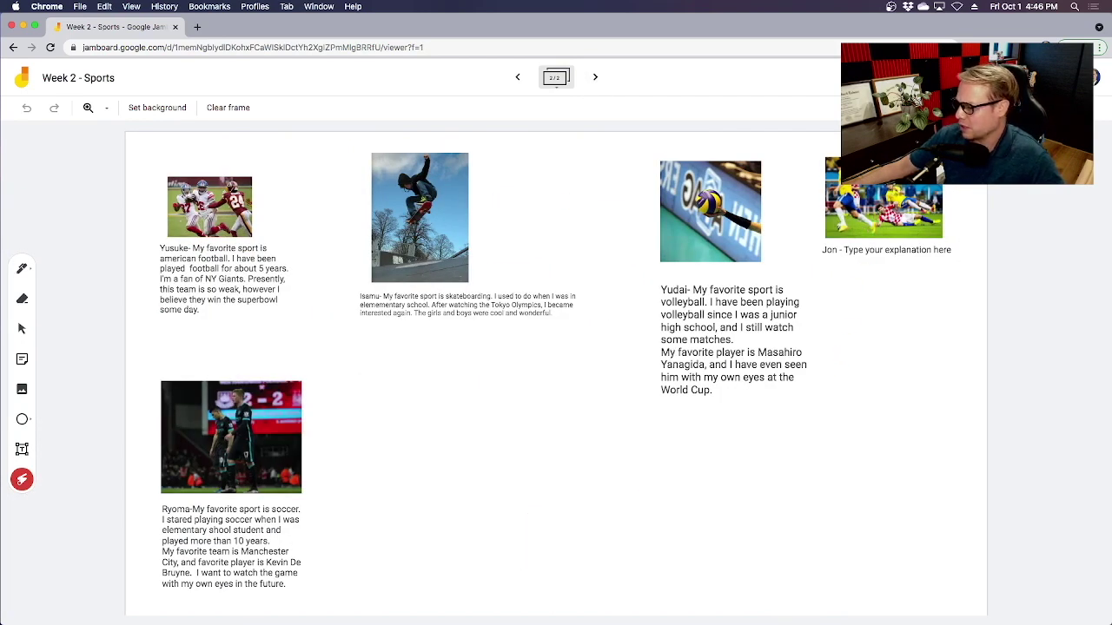
pyautogui.click(21, 328)
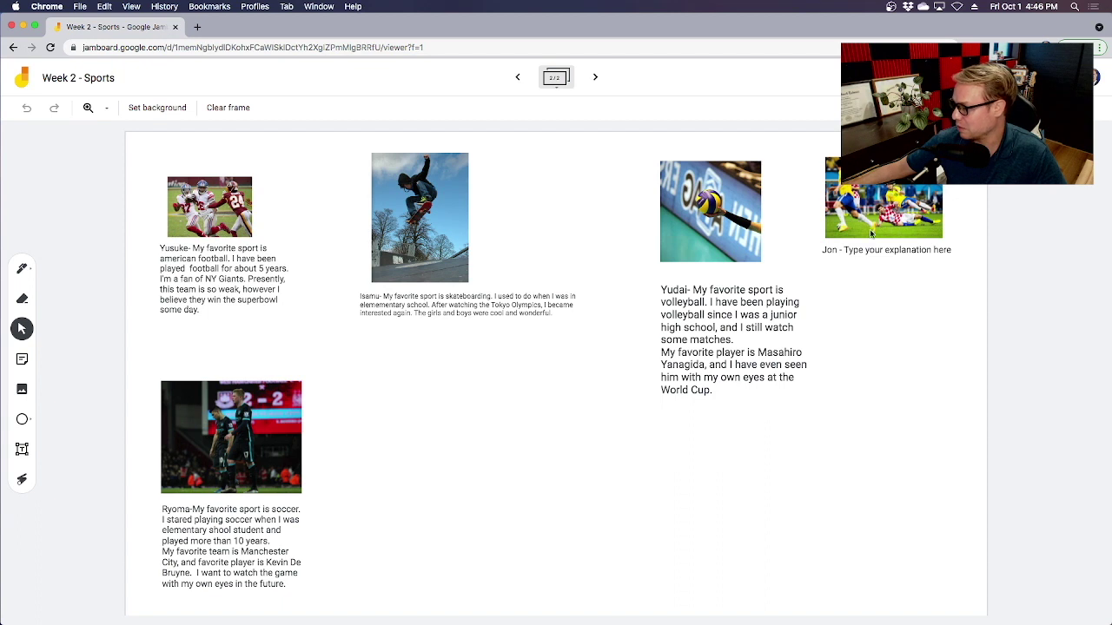
pyautogui.click(890, 213)
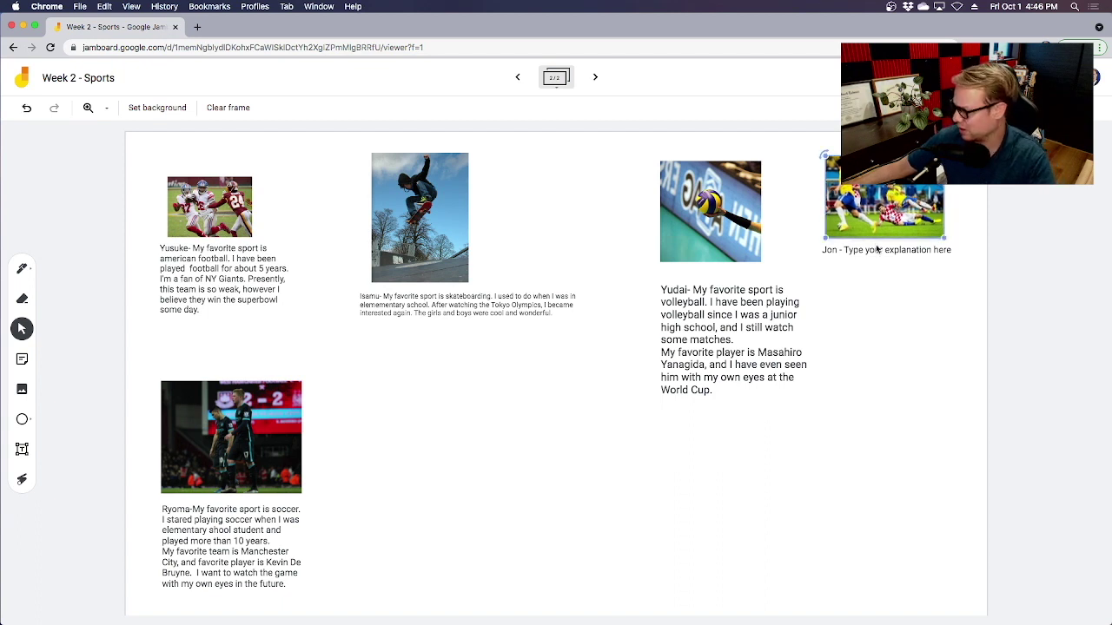
pyautogui.click(875, 252)
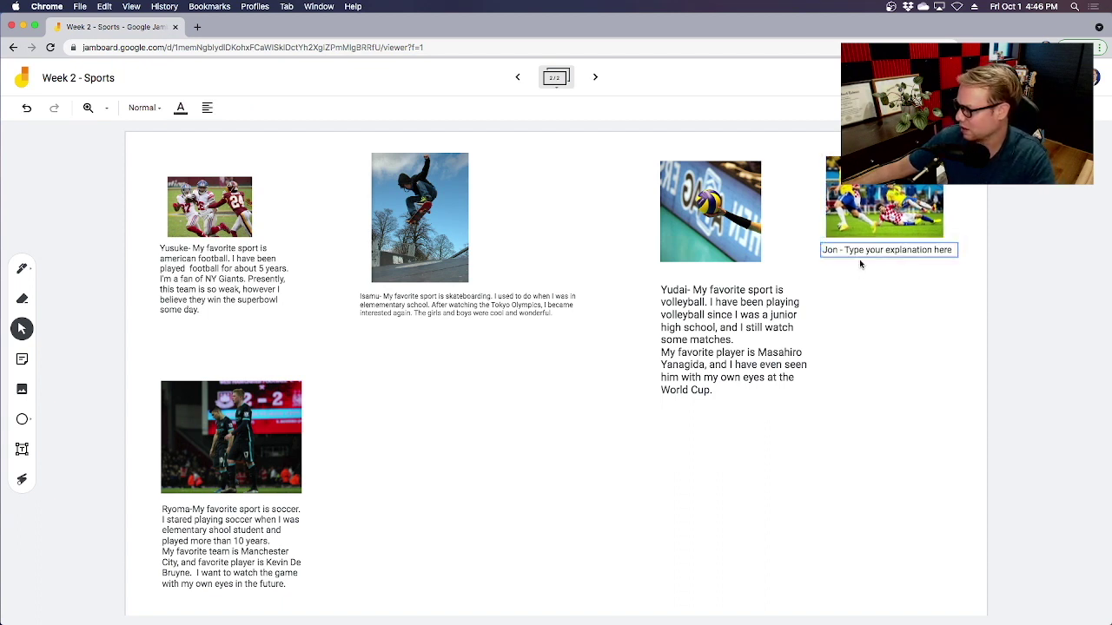
pyautogui.press('Delete')
pyautogui.click(862, 224)
pyautogui.press('Delete')
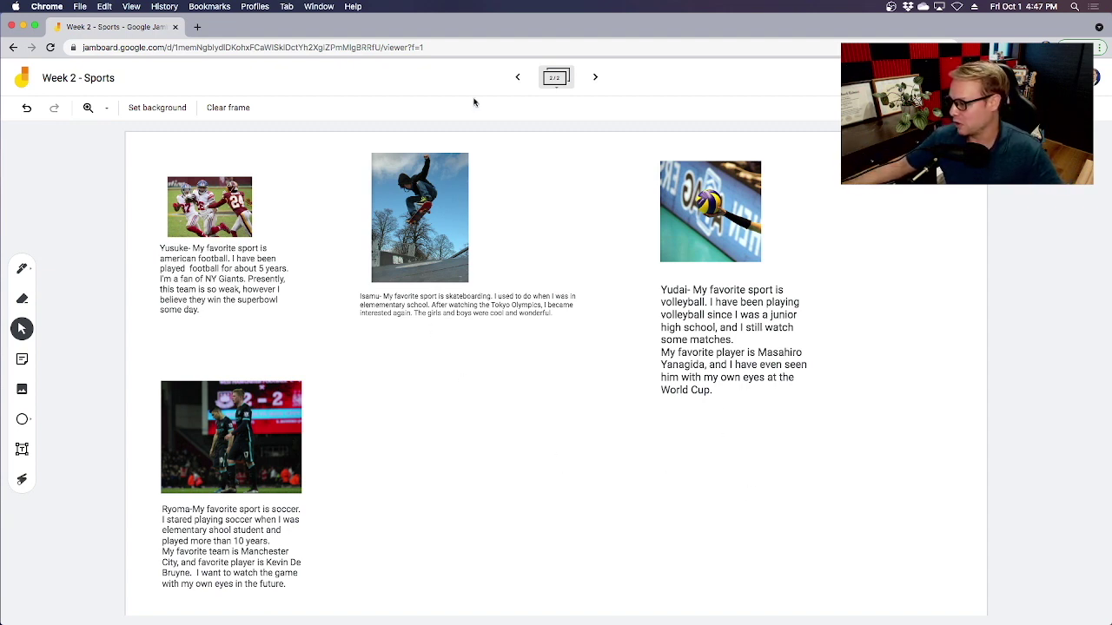
pyautogui.click(519, 77)
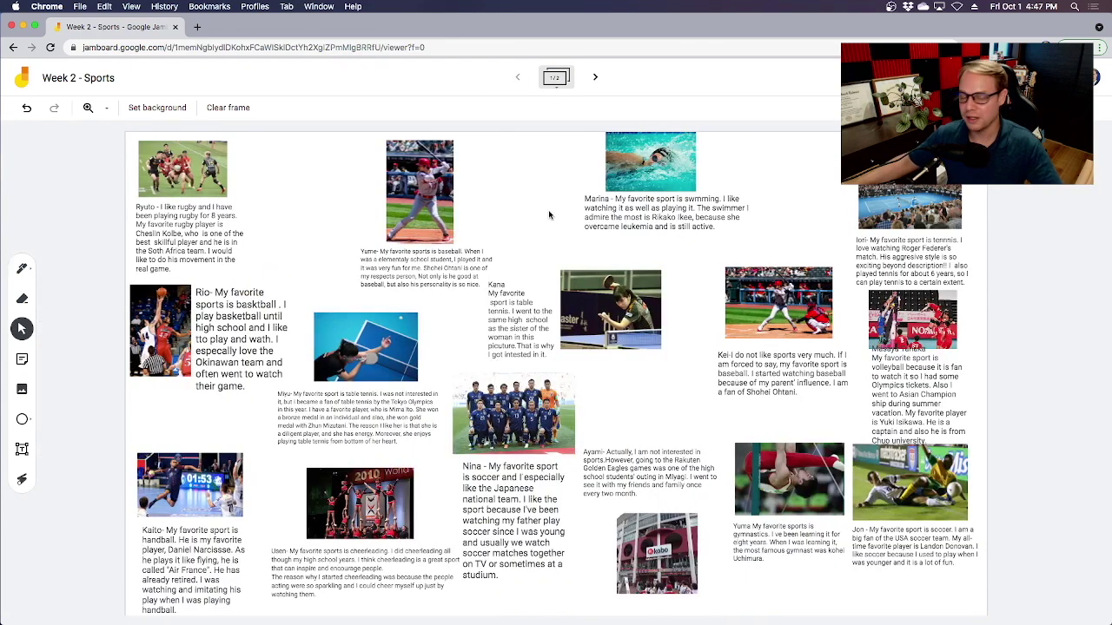